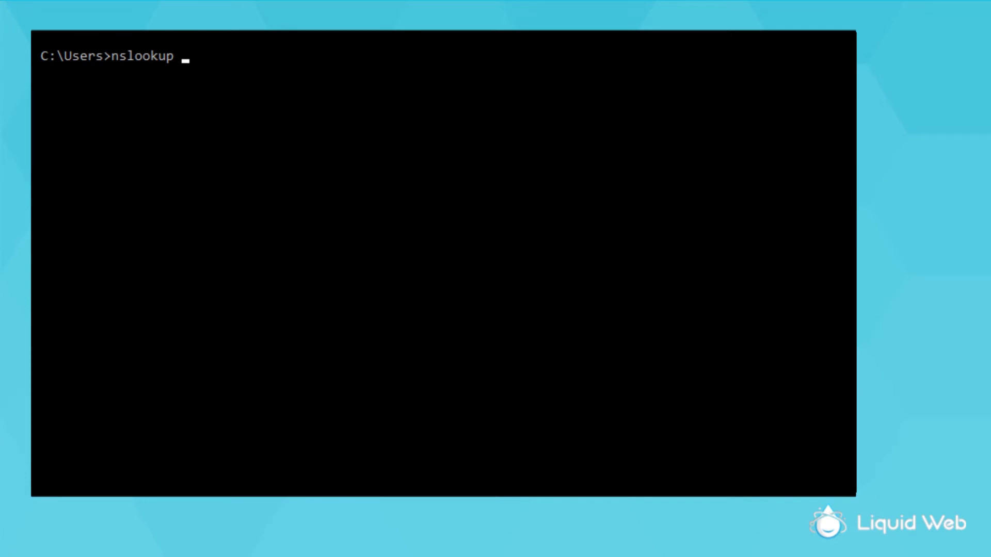
type("67.227.187.136")
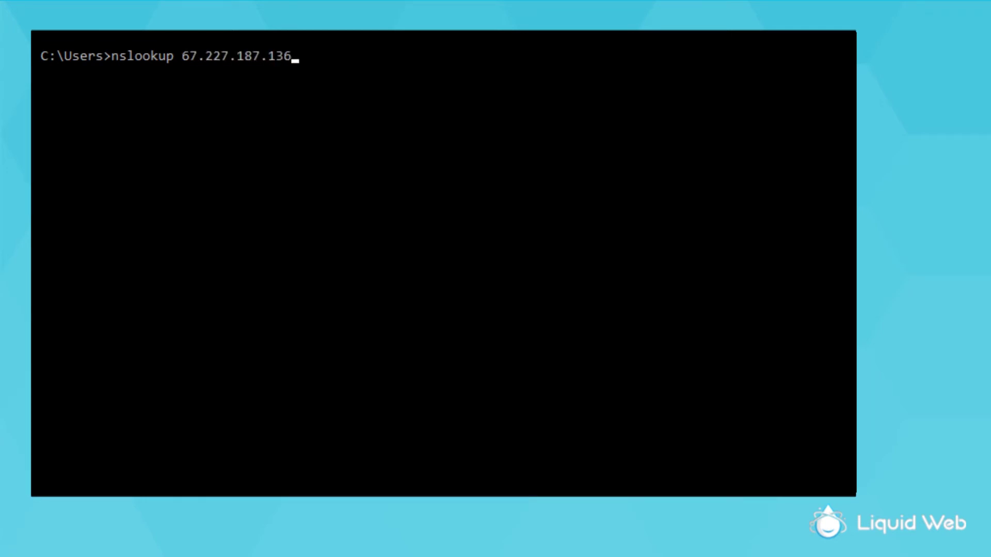
- Run nslookup on 67.227.187.136 to get its hostname, host.mylwinfo.com
key("Return")
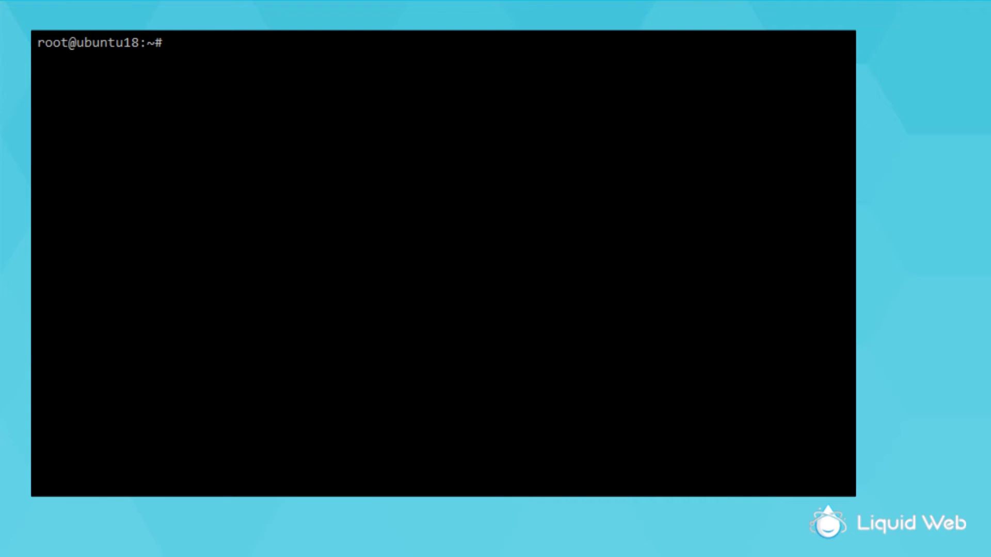
type("dig -x")
type(" 67.227")
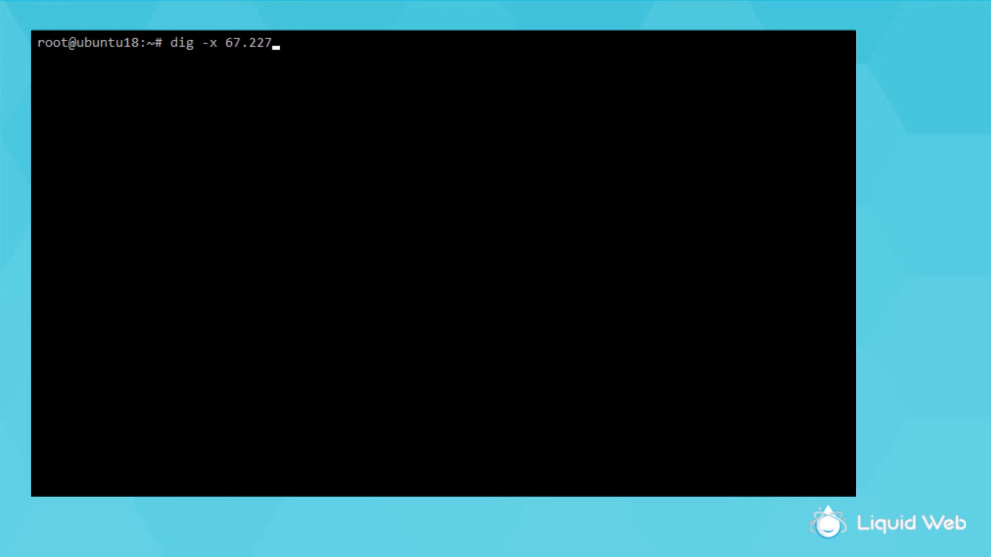
type(".187.136")
- Run dig -x on 67.227.187.136, then repeat it with +short to show only the hostname
key("Return")
type("+s")
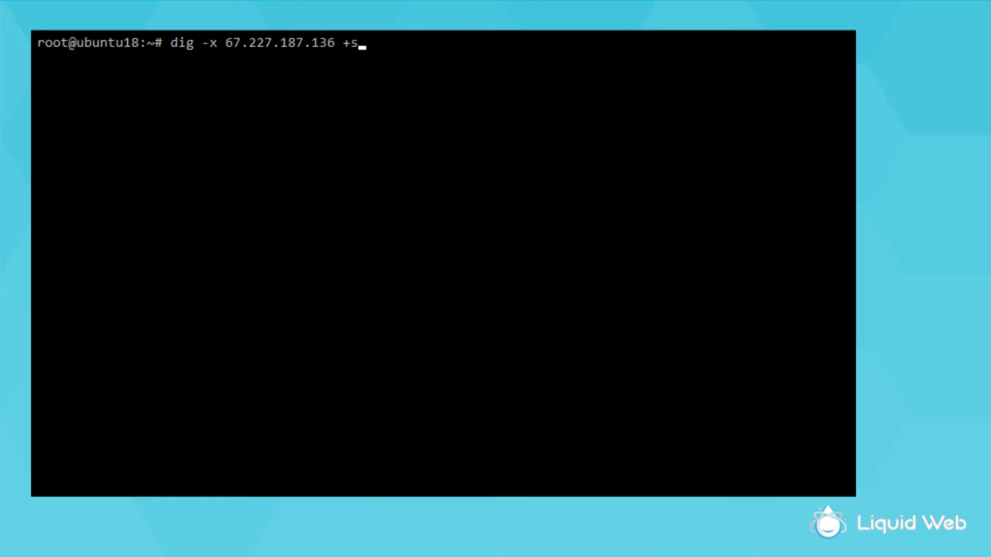
type("hort")
key("Return")
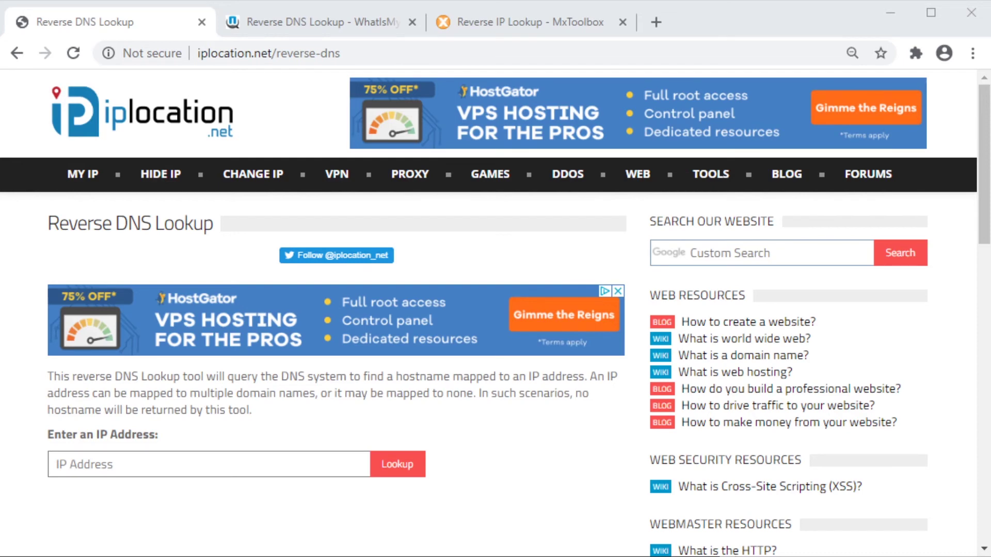
- Cycle from the iplocation tab through WhatIsMyIP to the MxToolbox Reverse Lookup tab
key("ctrl+Tab")
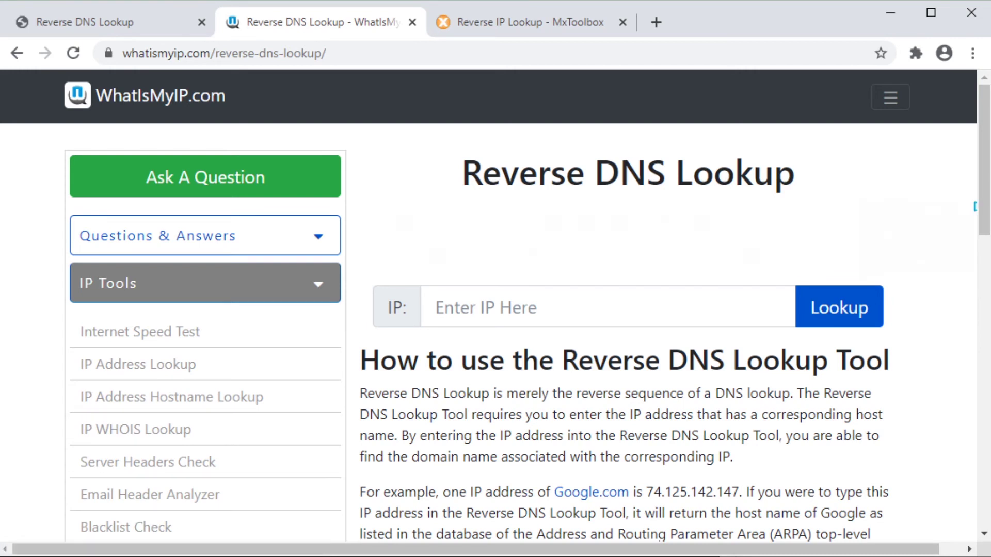
key("ctrl+Tab")
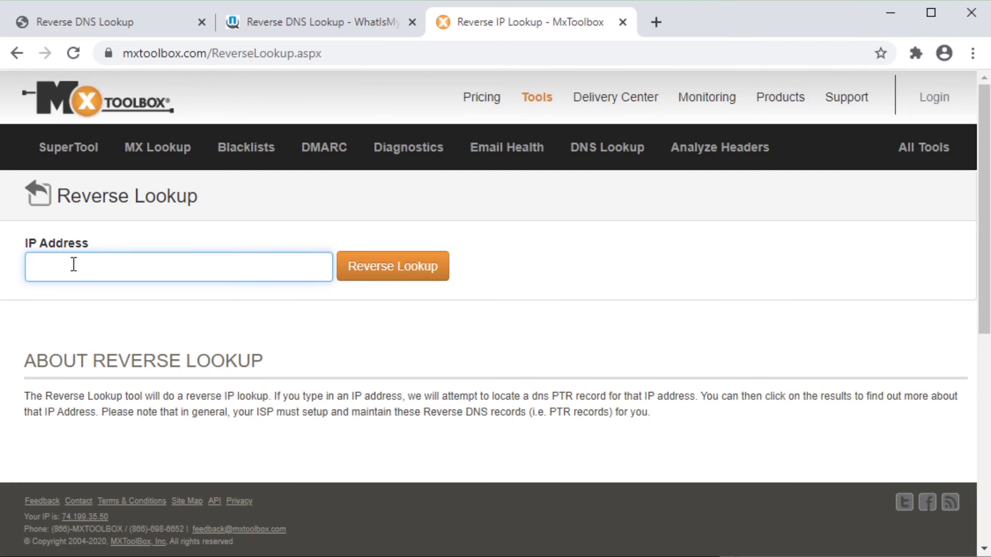
type("67.227.187.136")
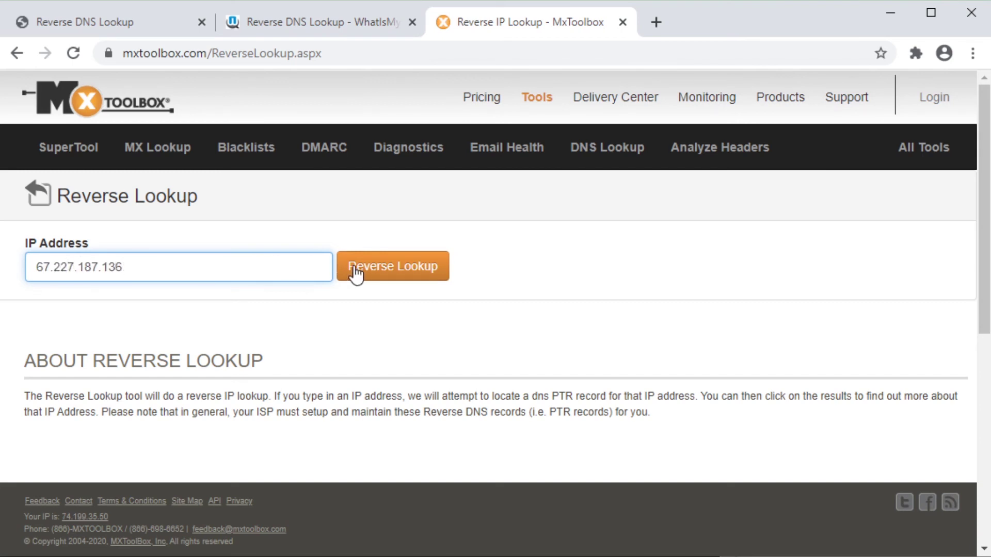
- Reverse-look up 67.227.187.136 on MxToolbox and highlight the PTR hostname host.mylwinfo.com
left_click(371, 269)
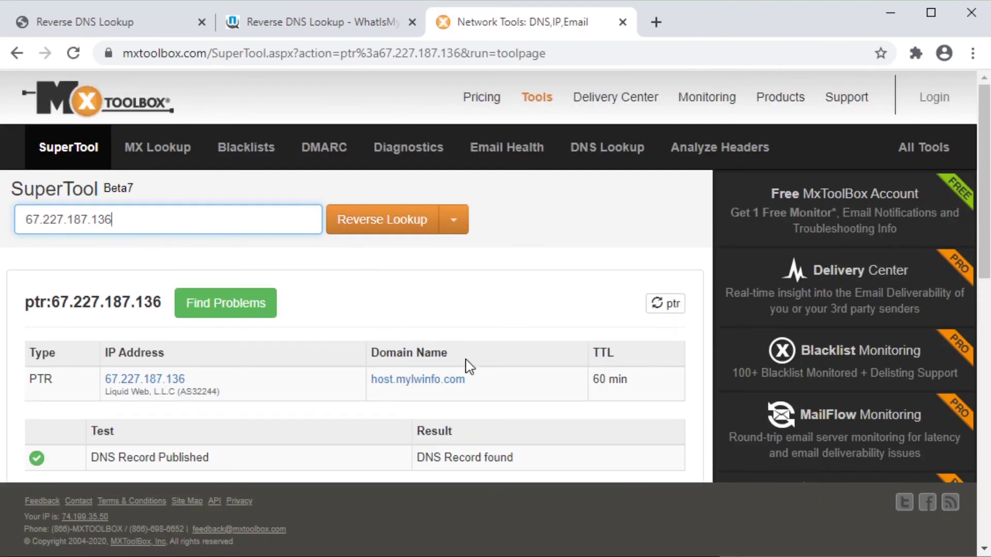
left_click_drag(496, 381, 370, 383)
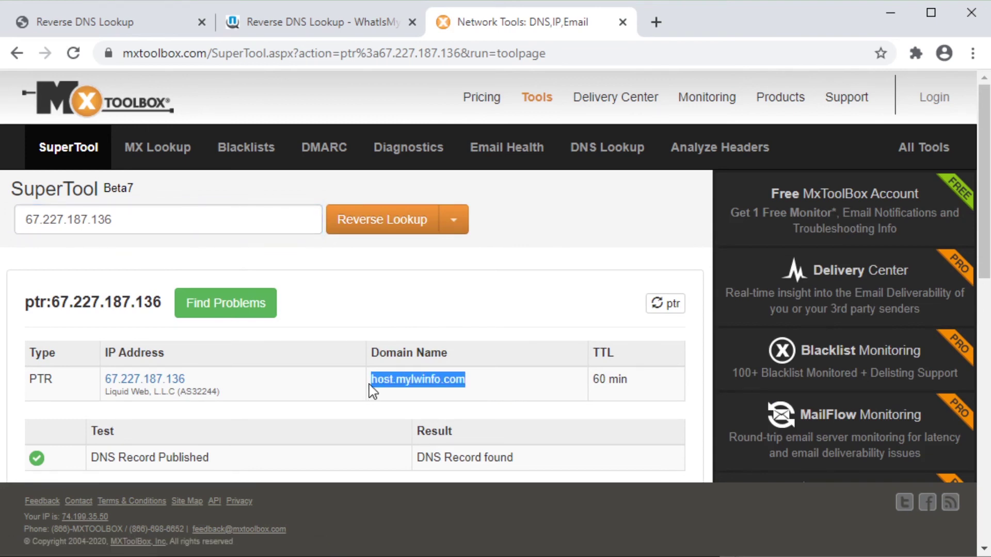